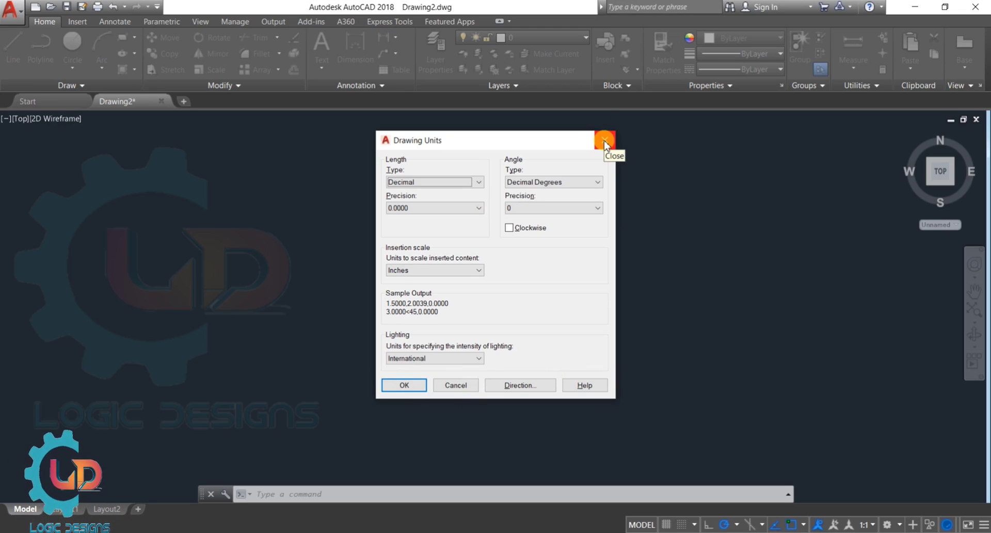
- Open the Drawing Units settings with the UN command and close them without changes
click(604, 140)
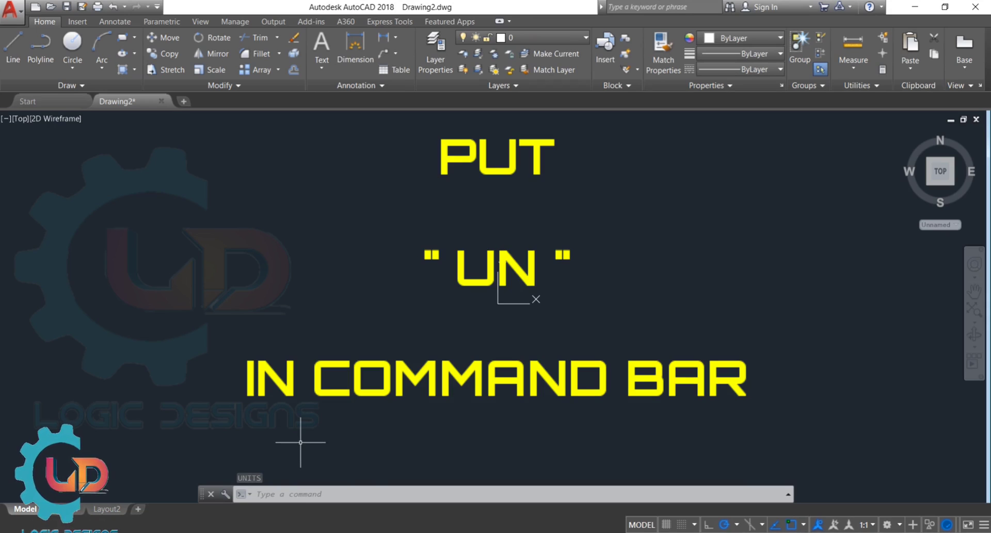
click(278, 492)
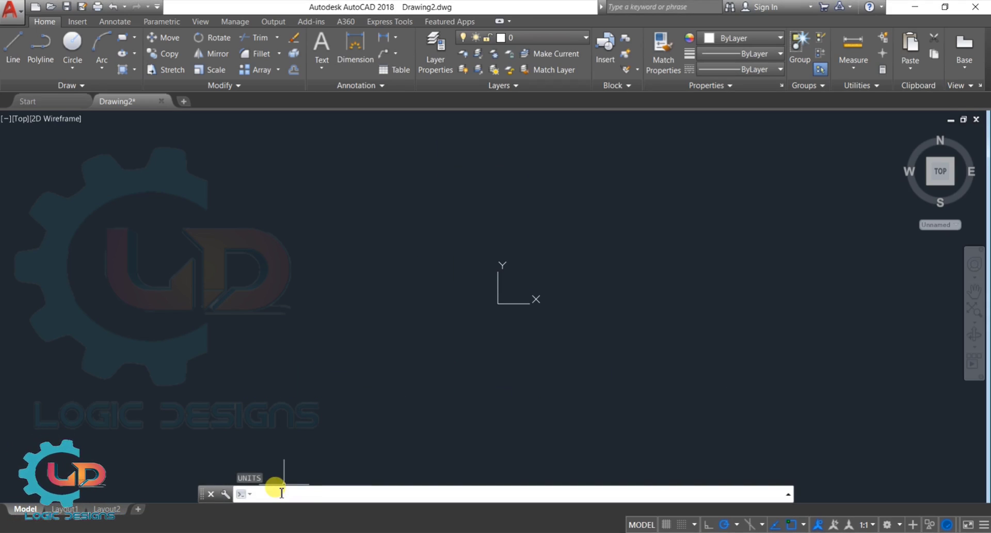
text(un)
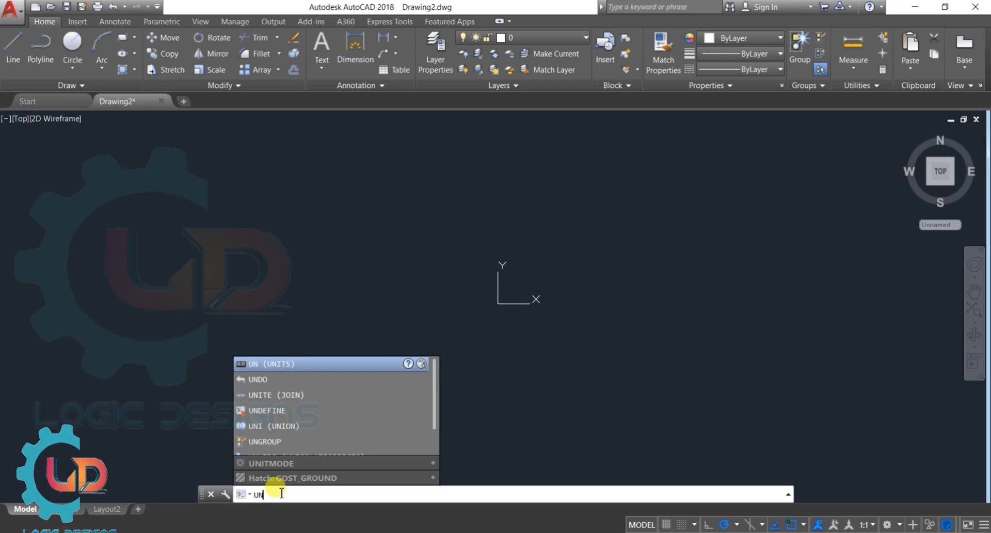
key(Return)
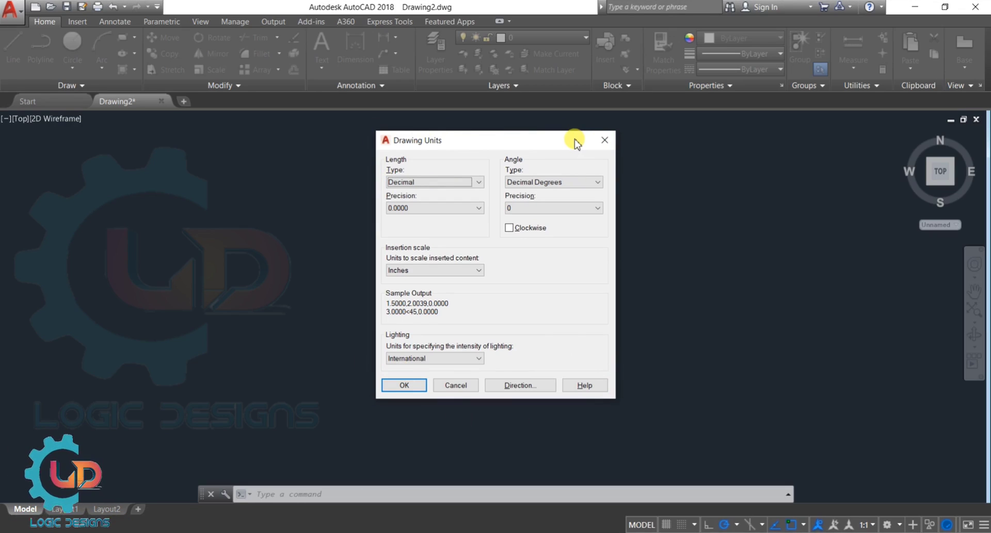
click(604, 139)
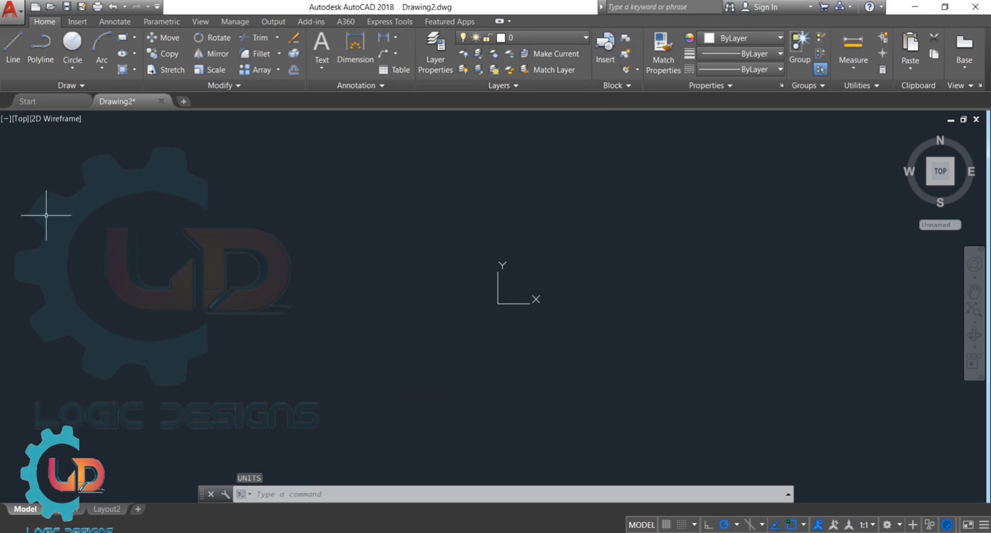
- Open the drawing's Units utility and set the length type to Architectural with 0'-0 1/16" precision
click(17, 17)
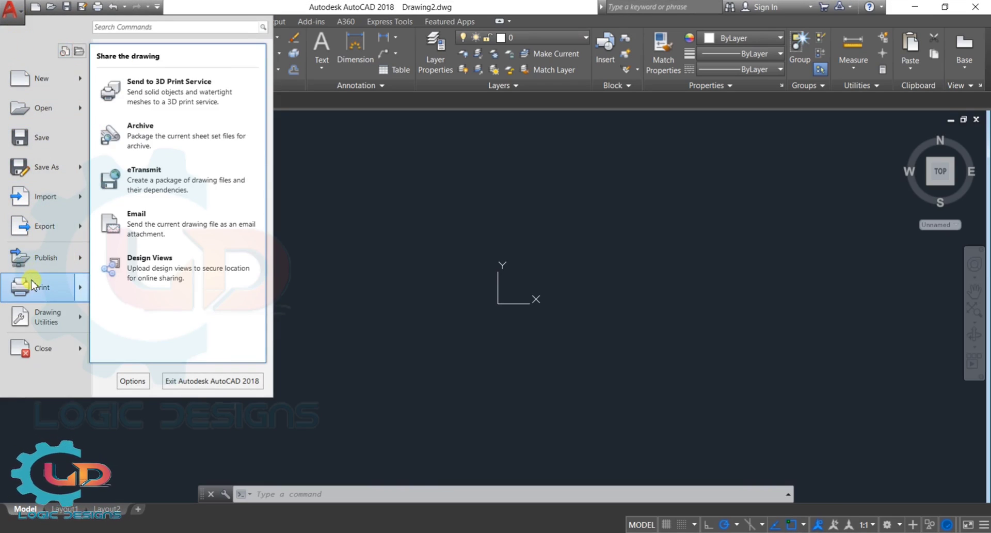
mouse_move(44, 318)
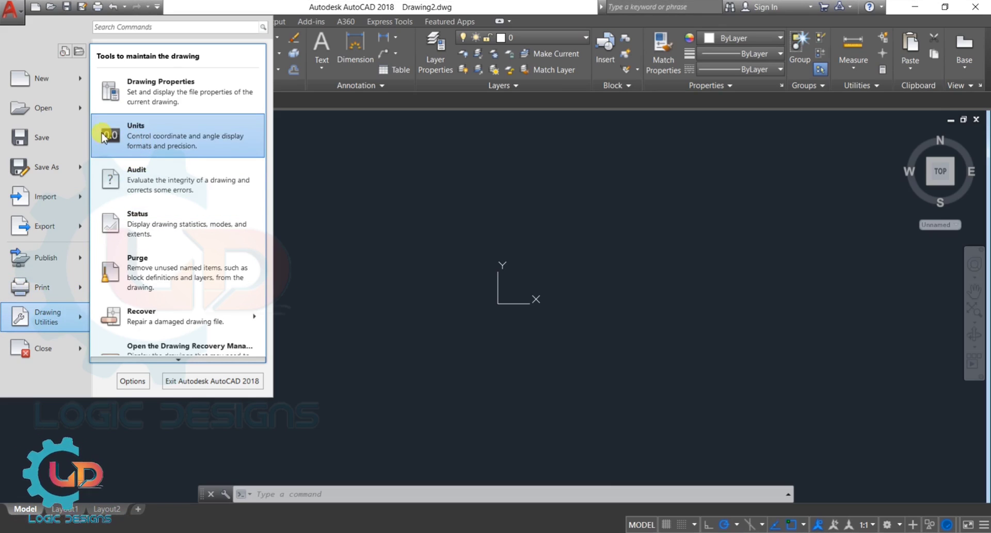
click(154, 135)
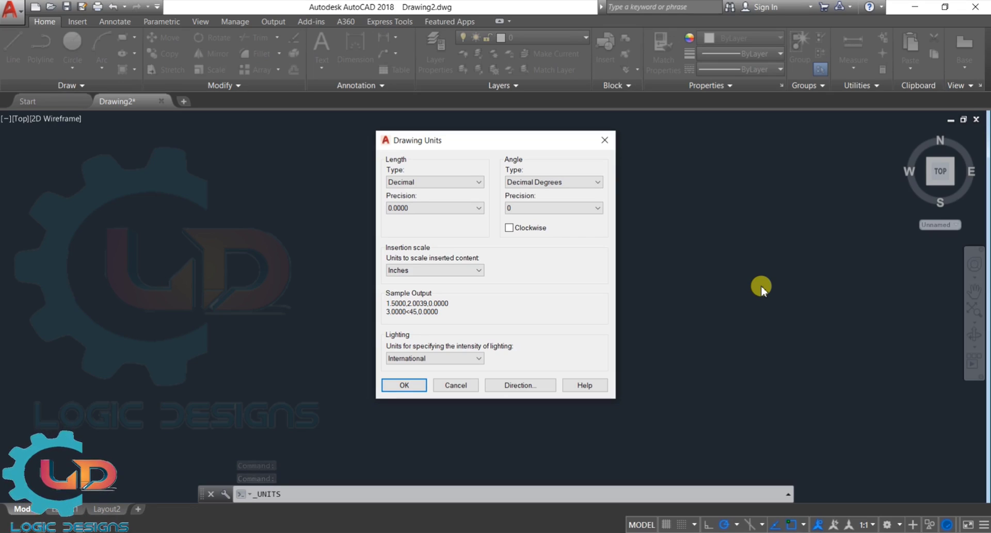
click(422, 182)
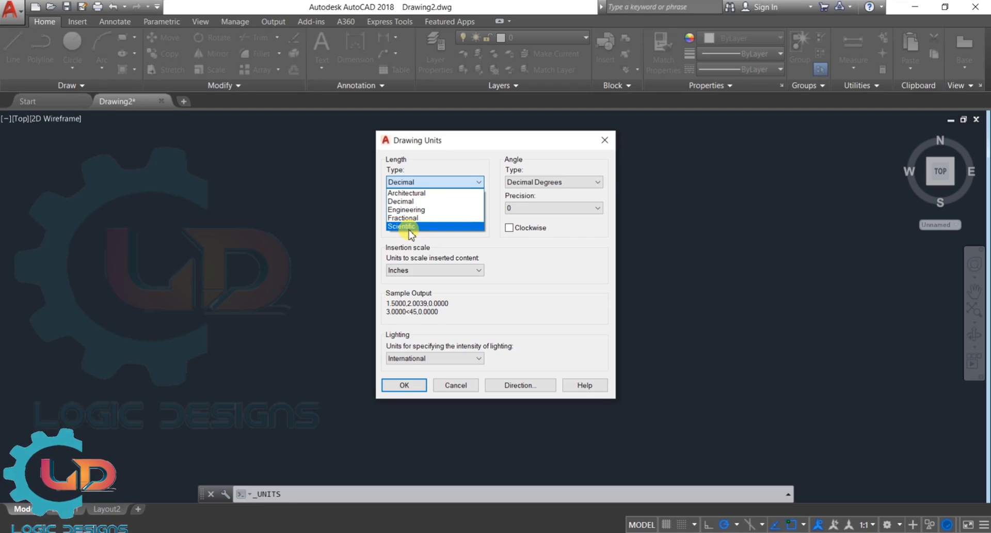
click(414, 193)
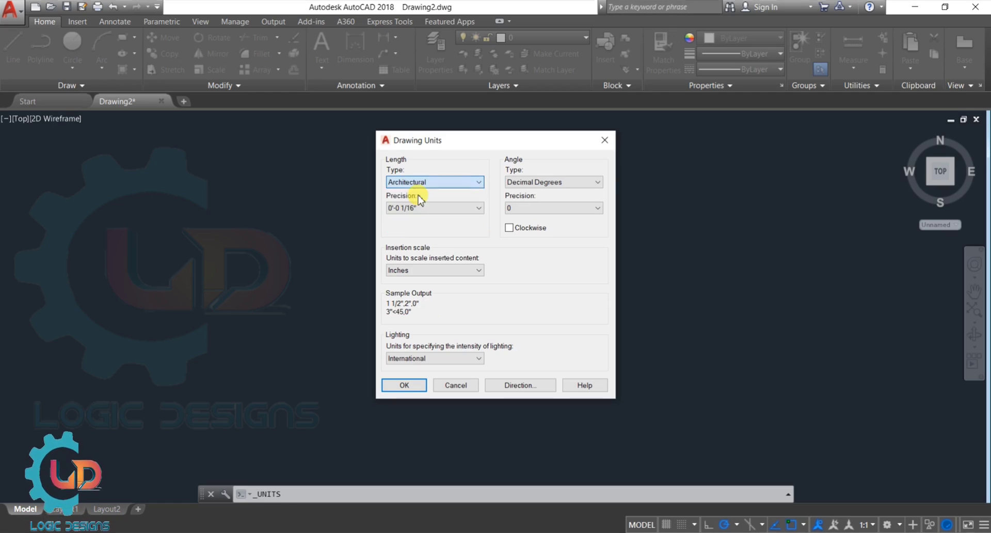
click(423, 210)
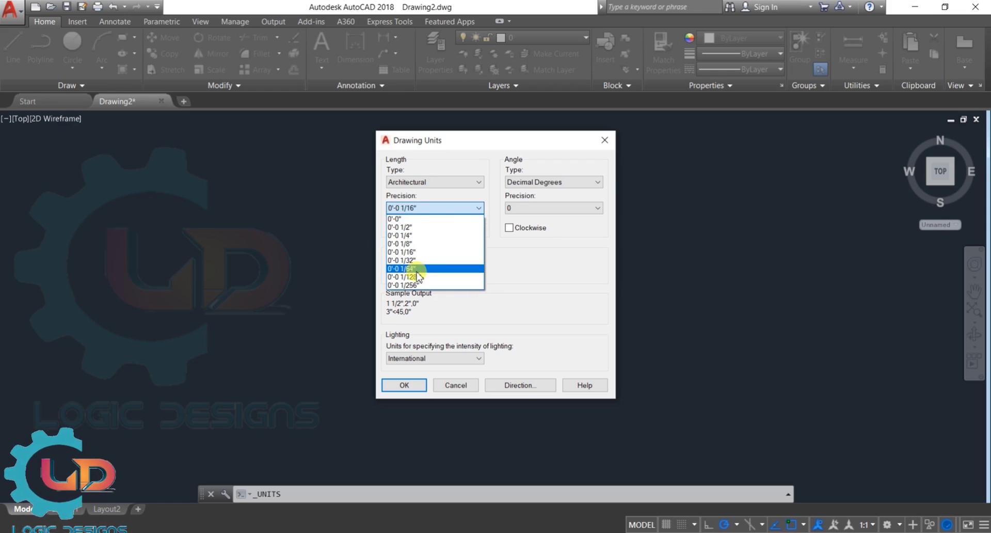
click(447, 209)
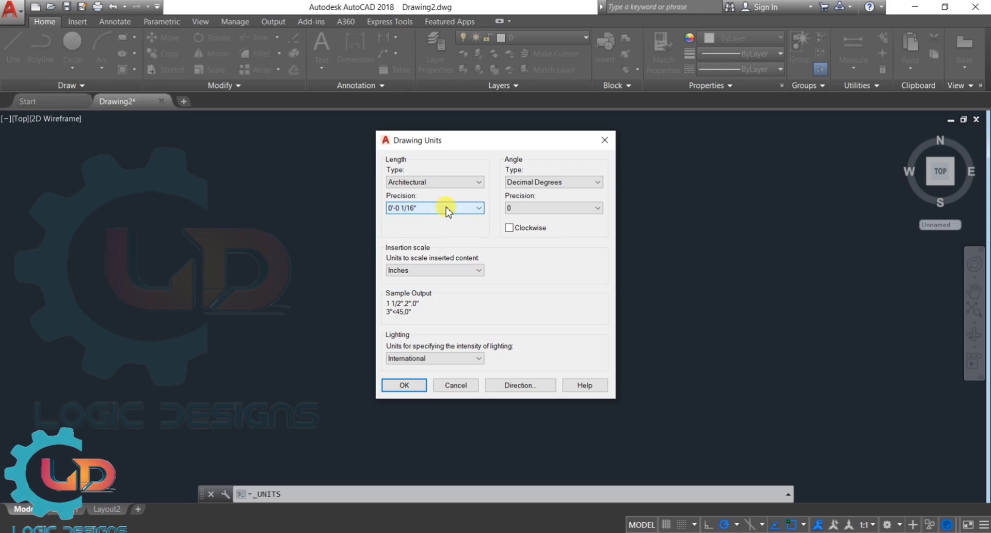
- Set the angle type to Surveyor's Units with N 0d E precision
click(524, 183)
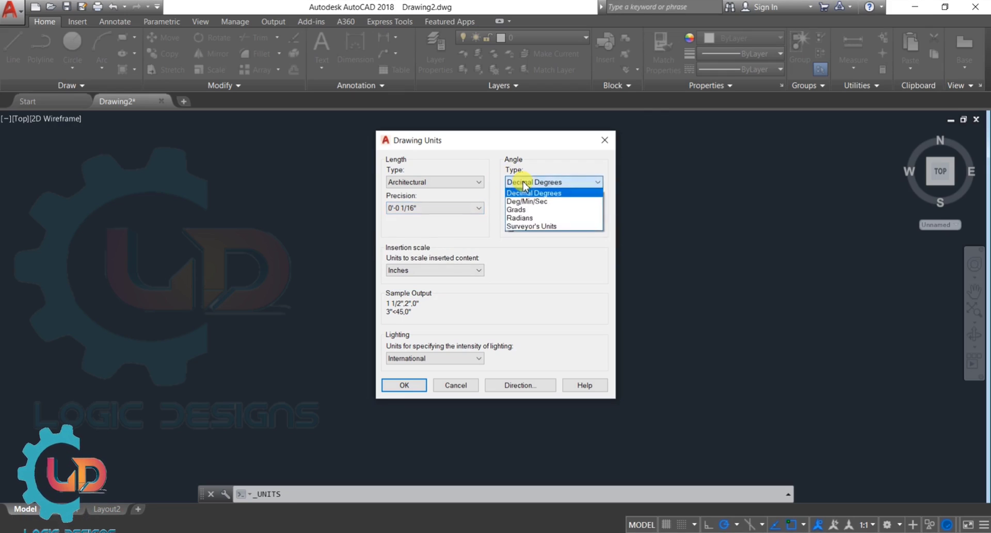
click(525, 226)
click(534, 207)
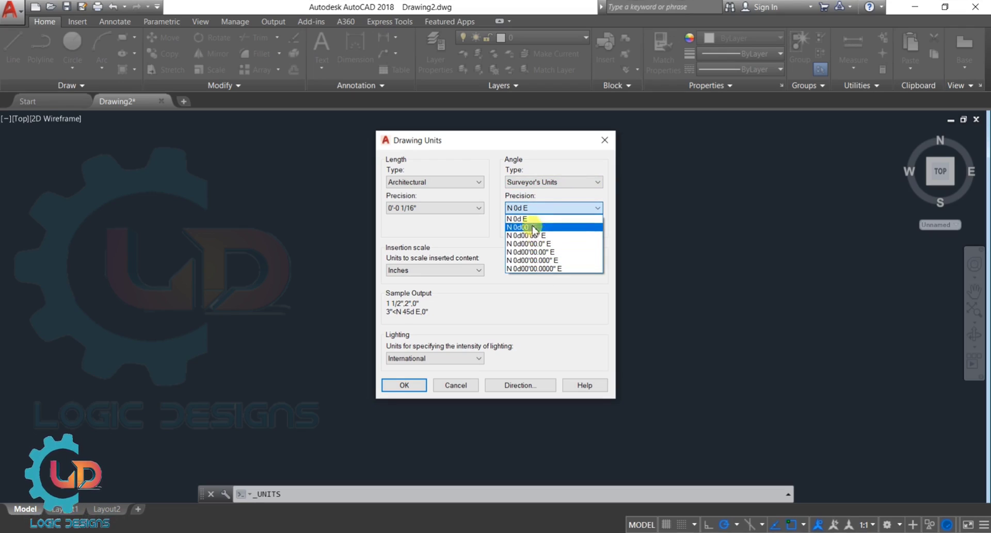
click(540, 206)
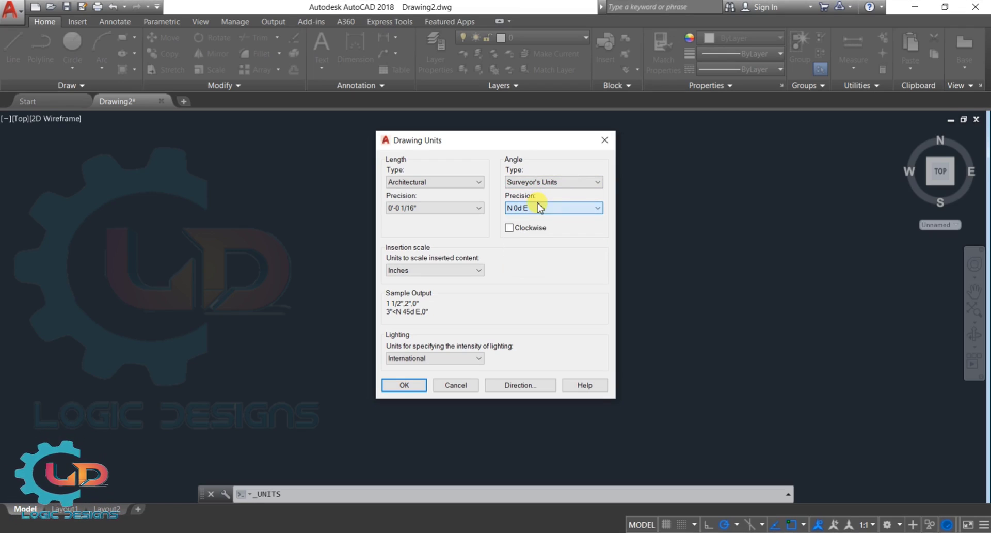
- Set the insertion scale to US Survey Feet and the length type to Decimal with precision 0
click(449, 271)
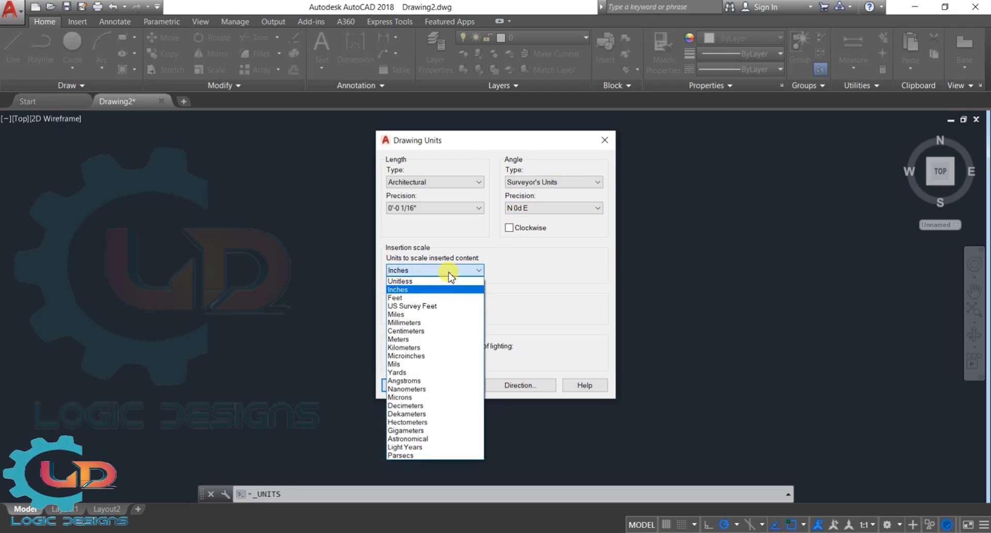
click(412, 306)
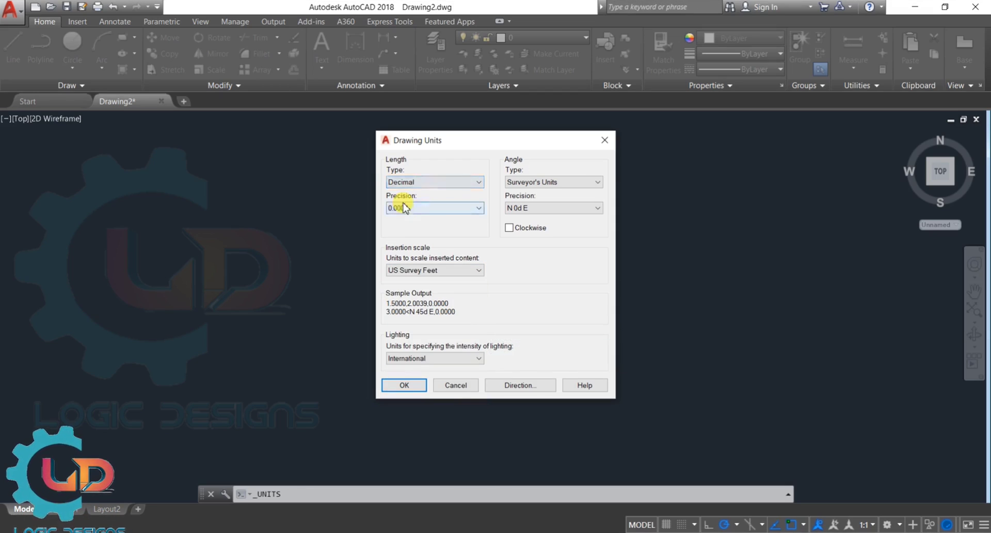
click(405, 208)
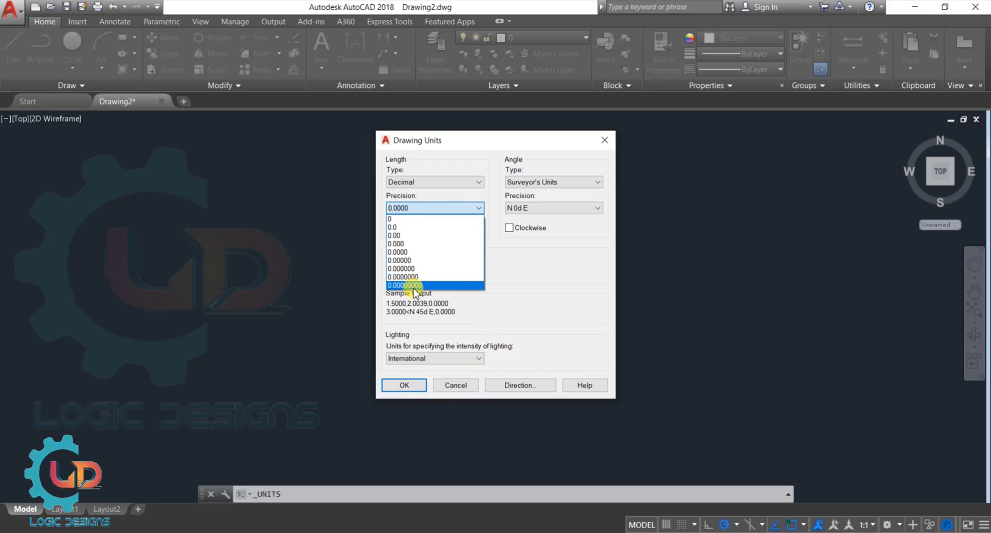
click(461, 219)
- Set the angle type to Decimal Degrees and the insertion scale to Millimeters
click(537, 182)
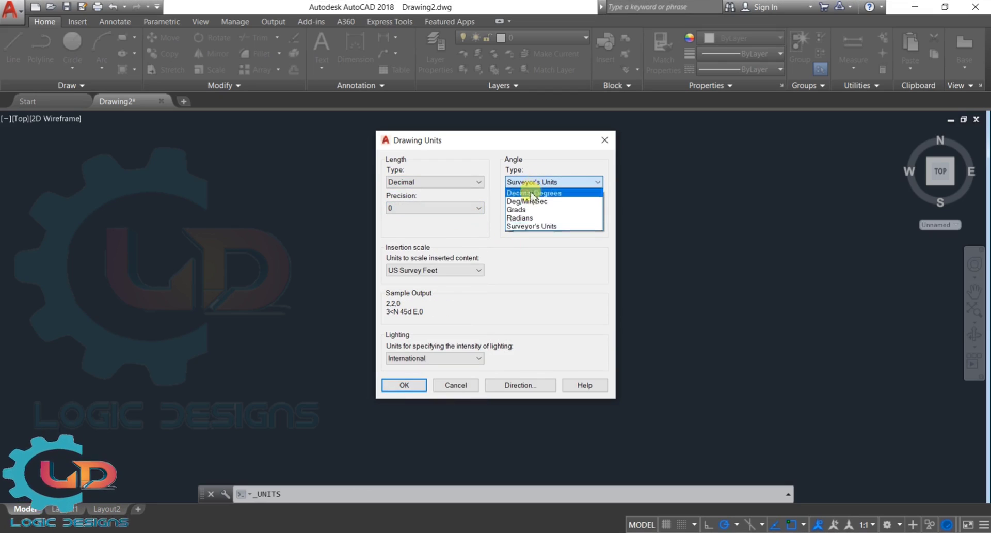
click(535, 193)
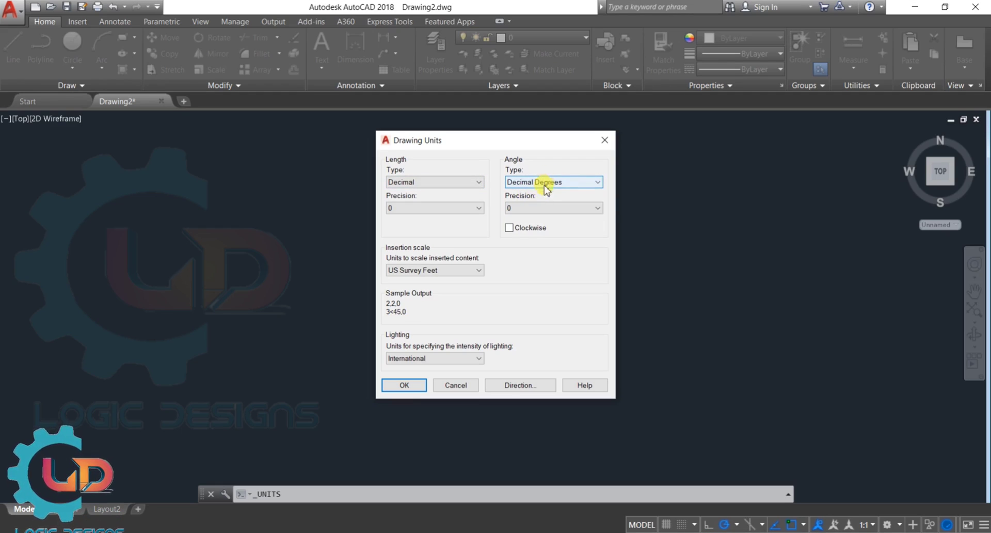
click(540, 208)
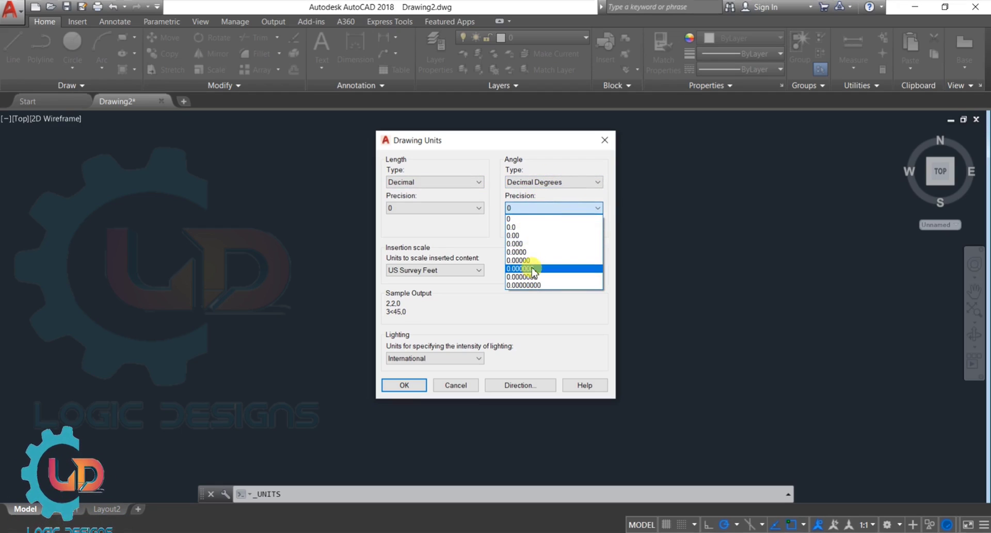
click(478, 270)
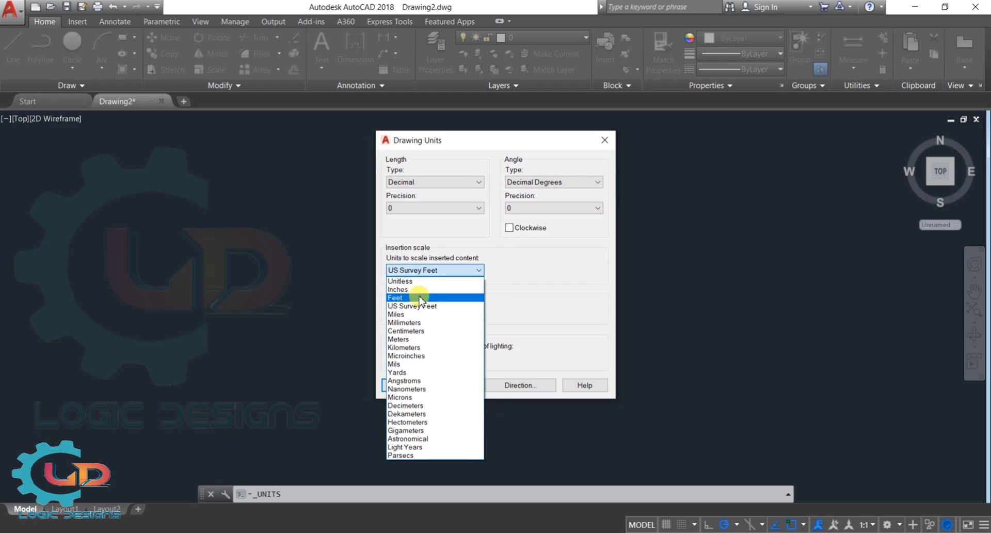
click(405, 322)
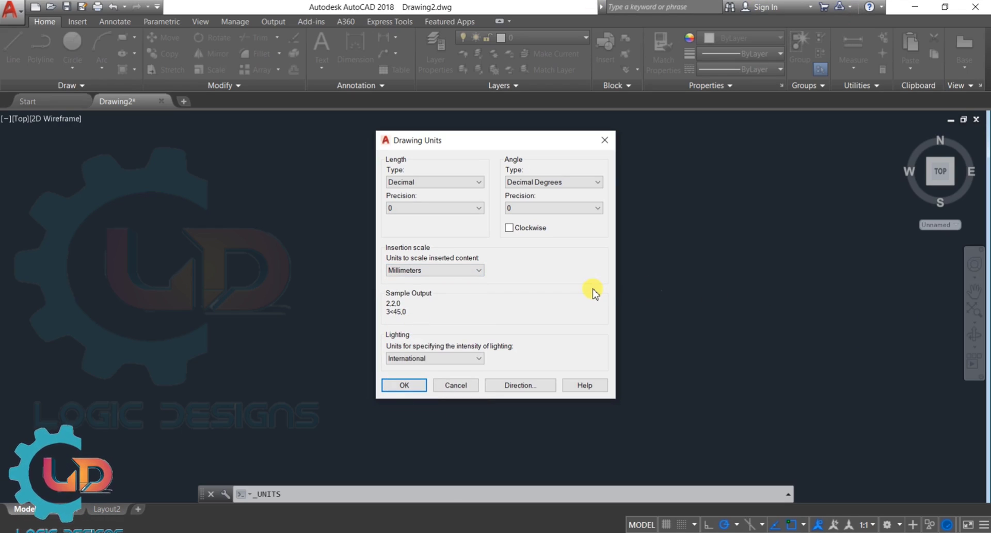
- Set the length type to Engineering and the angle type to Radians
click(462, 183)
click(438, 215)
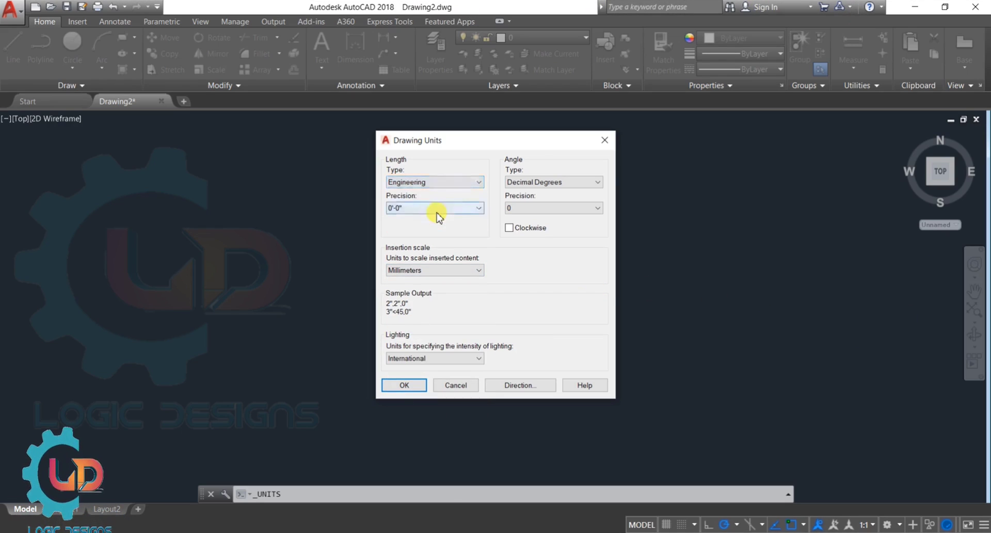
click(439, 212)
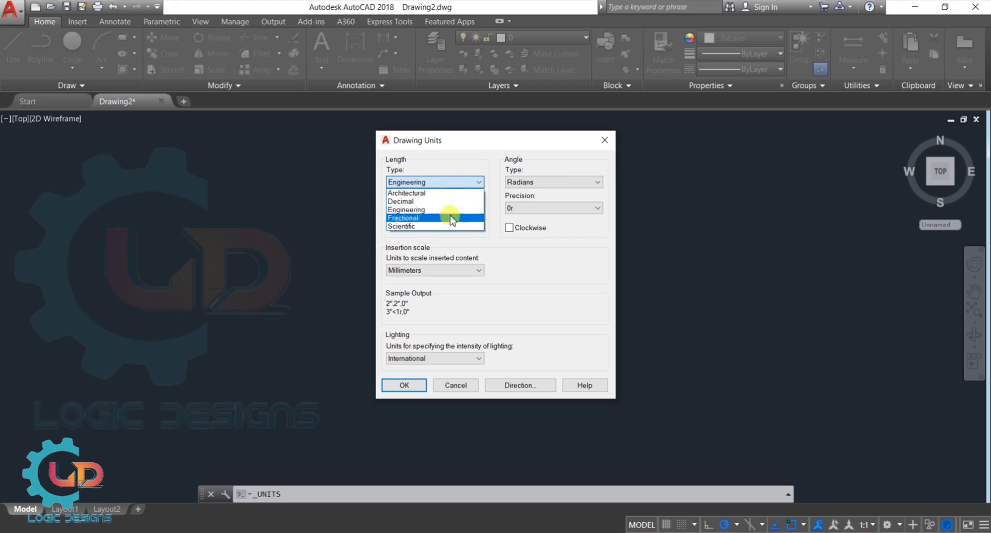
- Set the length type to Fractional and review its precision options, keeping precision 0
click(449, 216)
click(449, 208)
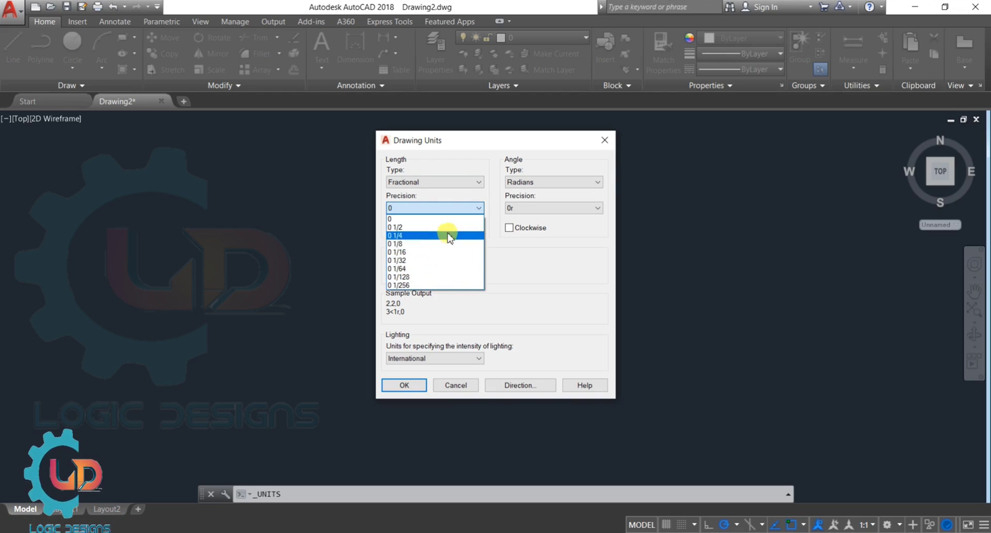
click(450, 210)
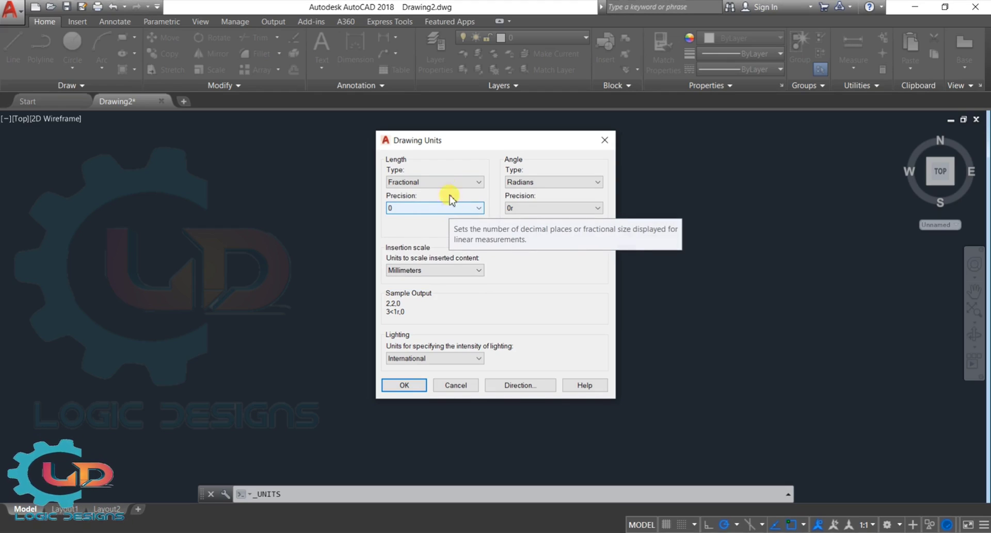
- Set the length type to Scientific and review its precision options, keeping 0E+01
click(445, 182)
click(408, 226)
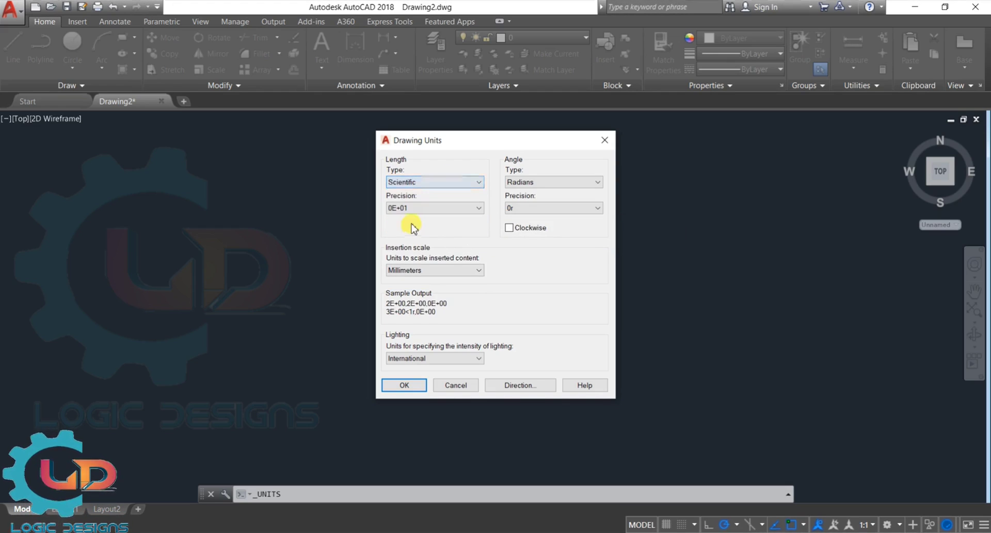
click(413, 211)
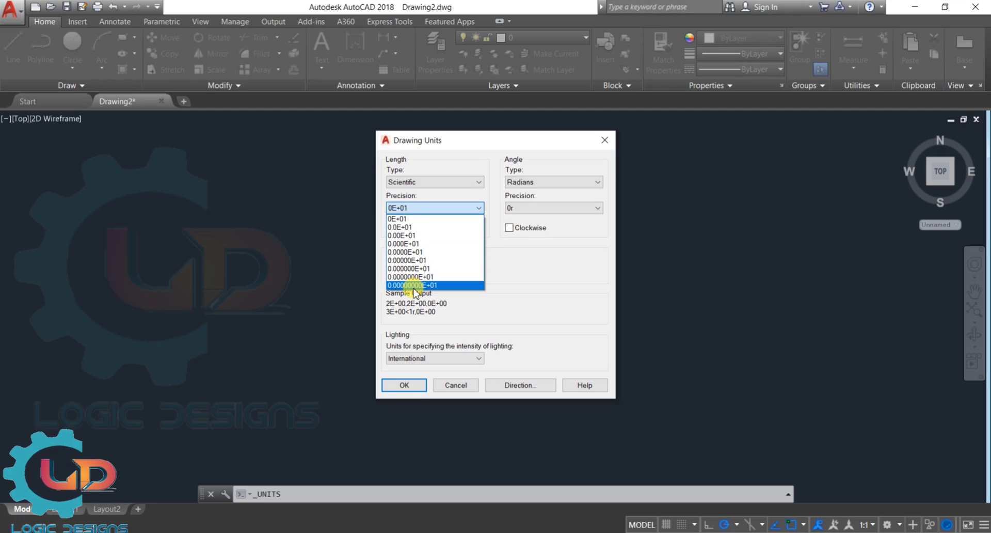
click(416, 217)
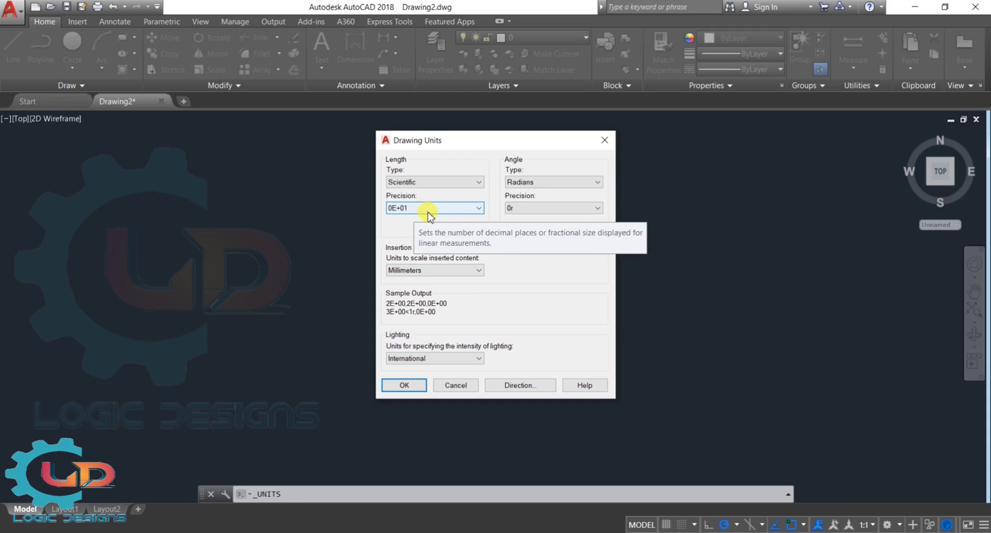
- Configure Decimal length and Decimal Degrees angle units, both with 0.00 precision, use Millimeters as insertion scale, and apply the settings
click(425, 182)
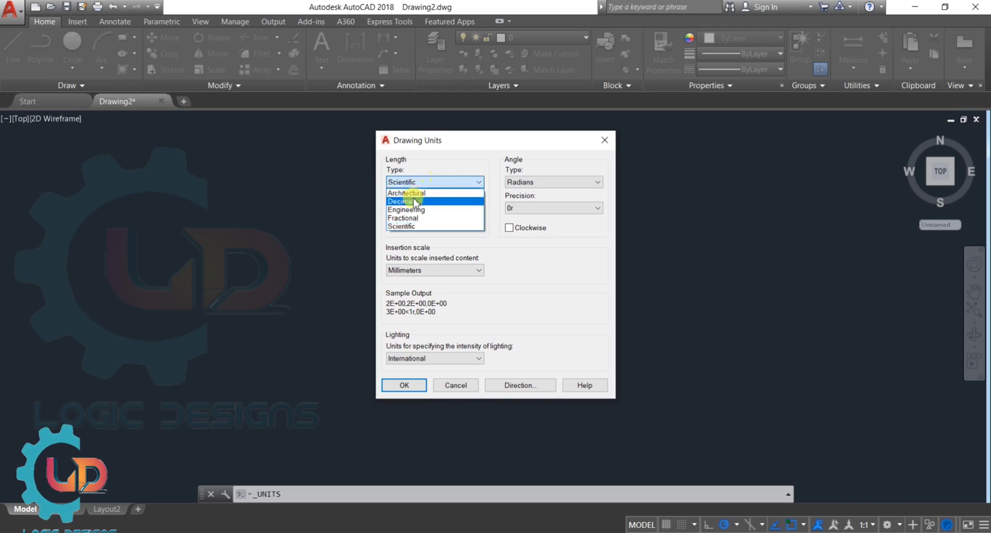
click(408, 192)
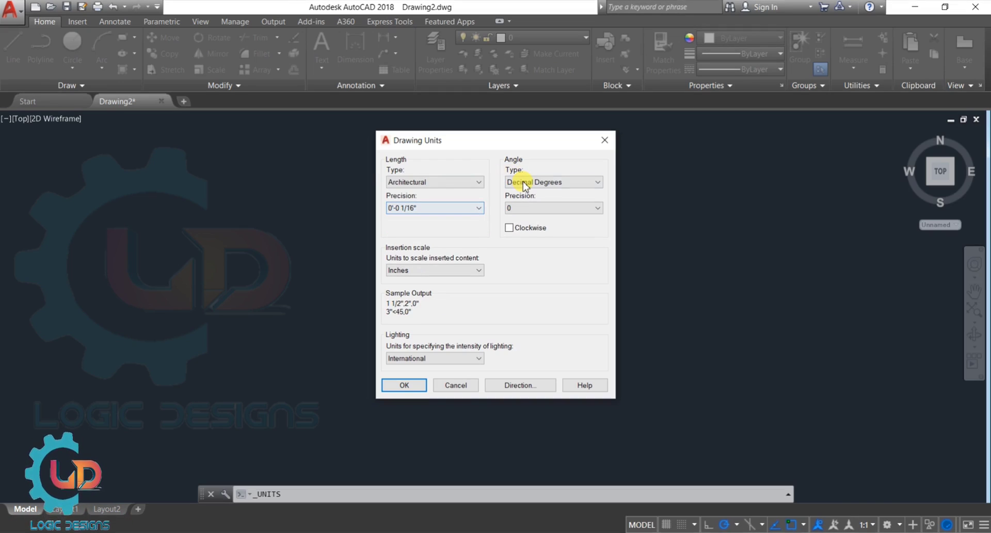
click(524, 183)
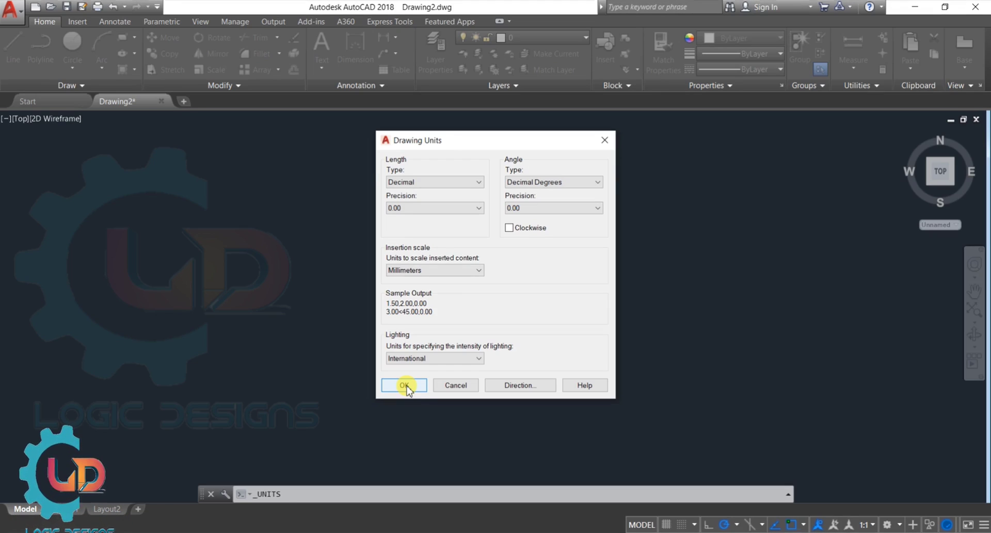
click(405, 386)
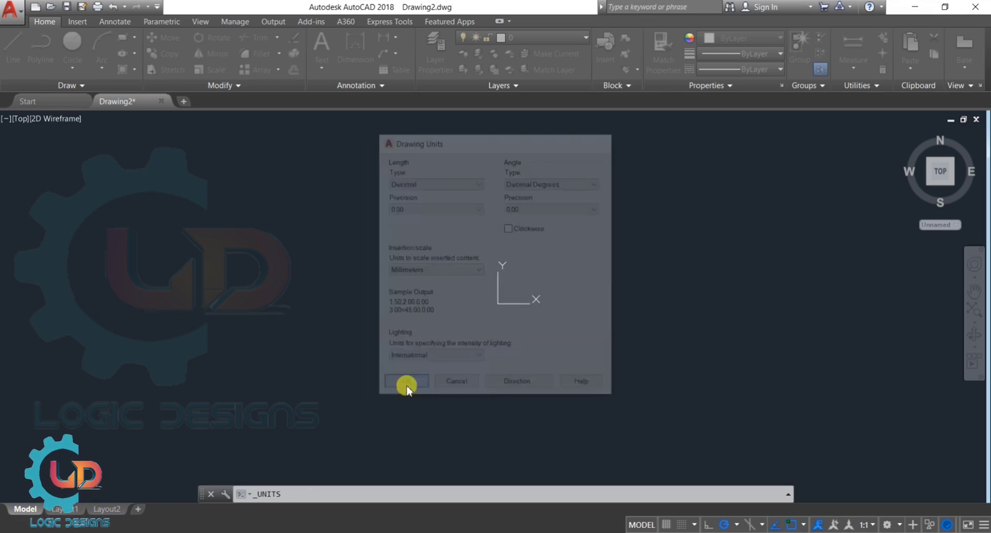